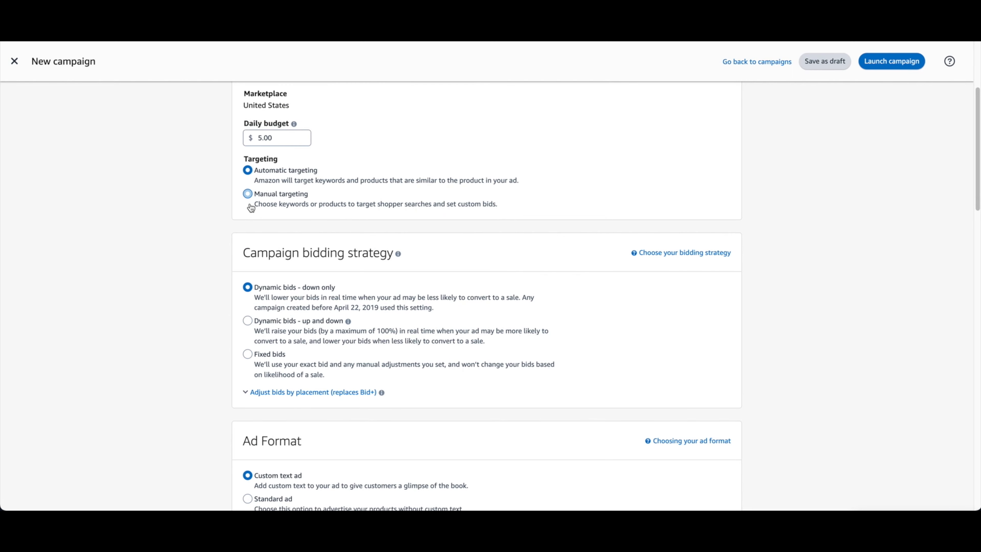
Set the campaign to manual targeting and choose the Standard ad format.
click(337, 211)
scroll(160, 167, down, 3)
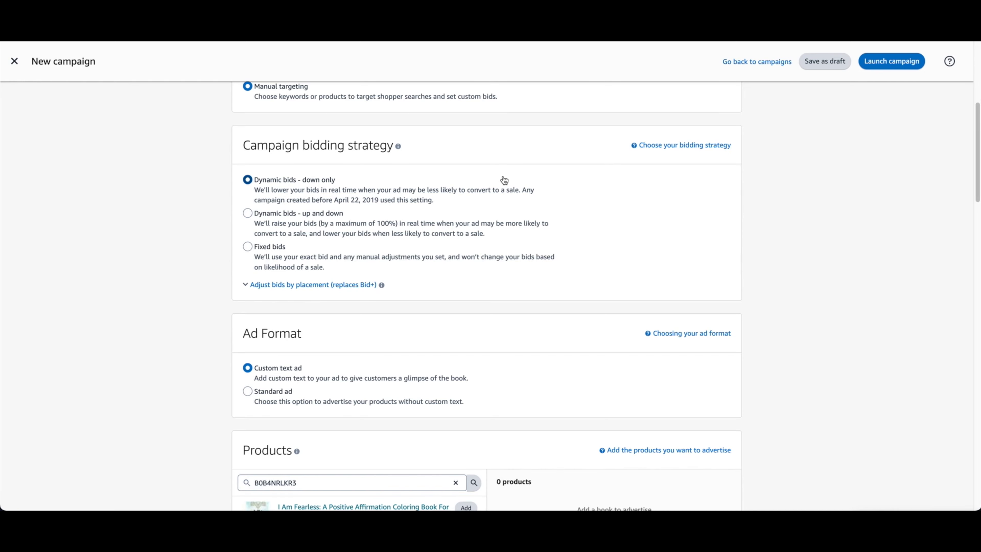
scroll(316, 147, down, 4)
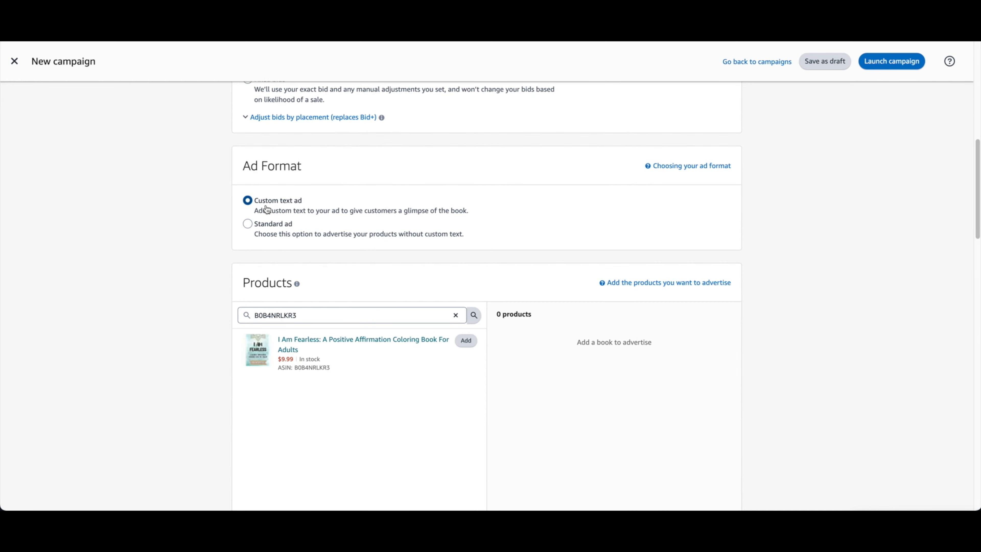
click(247, 224)
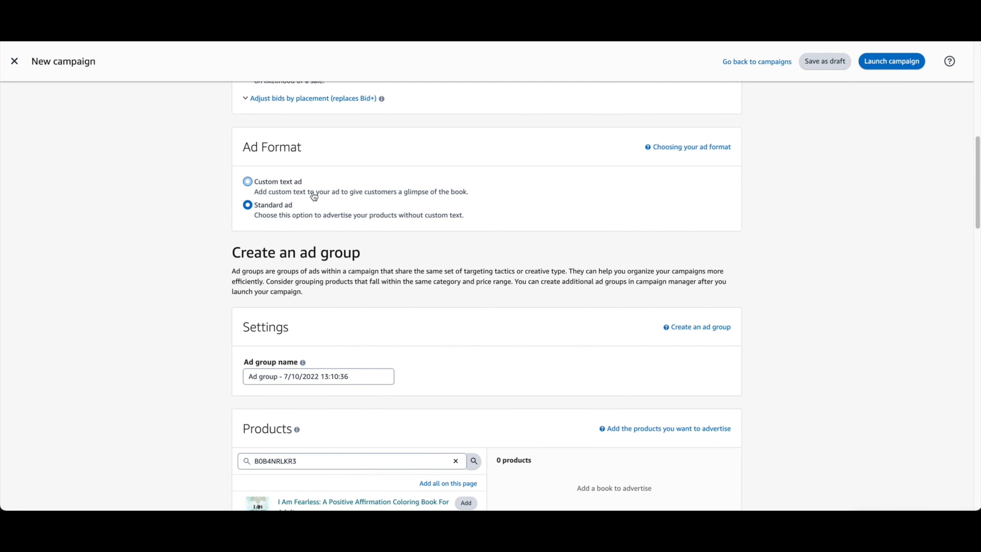
Add the book "I Am Fearless: A Positive Affirmation Coloring Book For Adults" to the advertised products.
scroll(354, 221, down, 3)
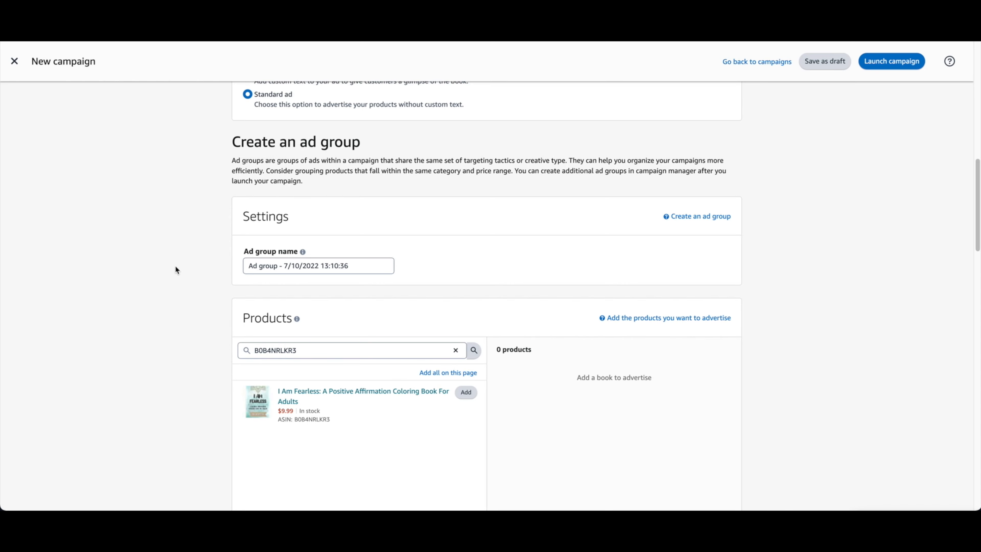
scroll(351, 109, down, 6)
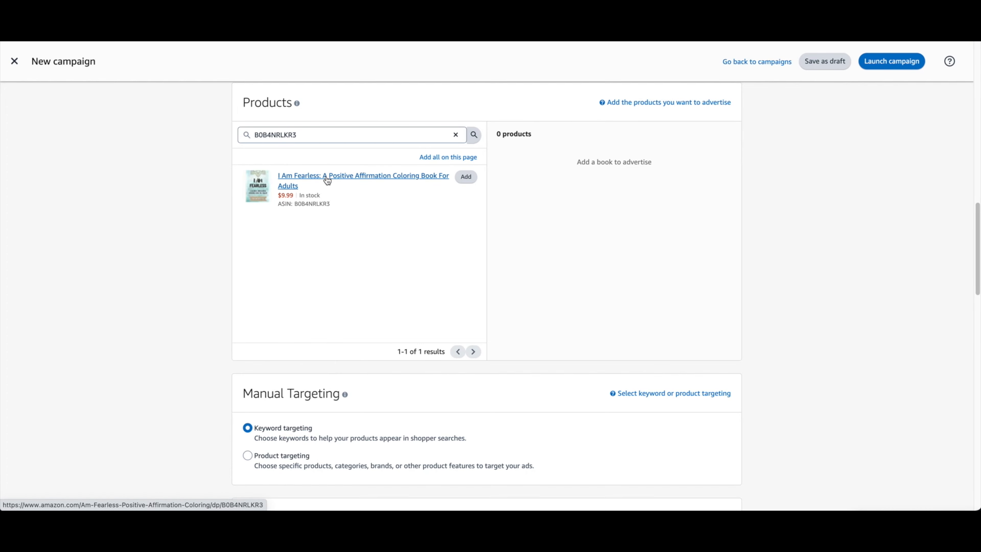
click(466, 179)
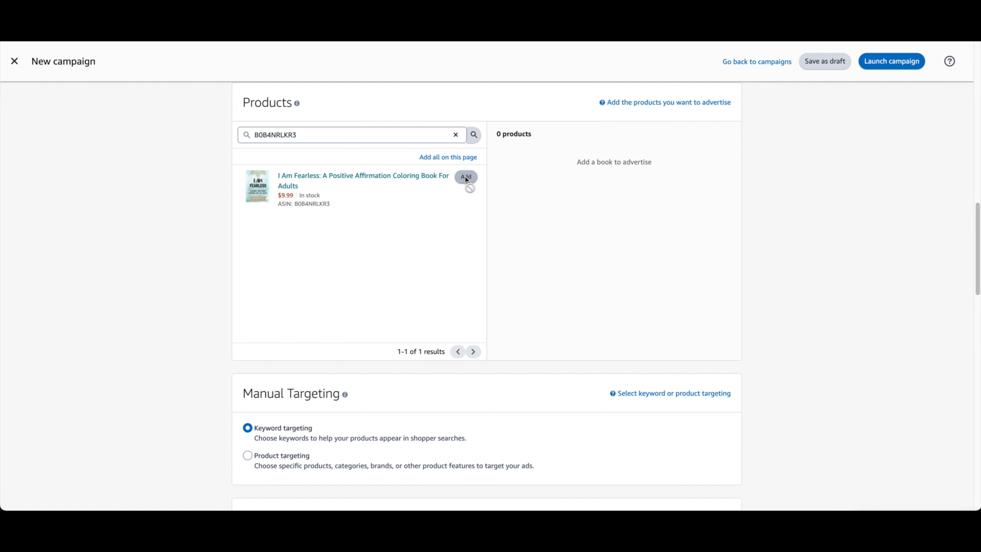
Switch the manual targeting type from keywords to product targeting.
scroll(750, 243, down, 5)
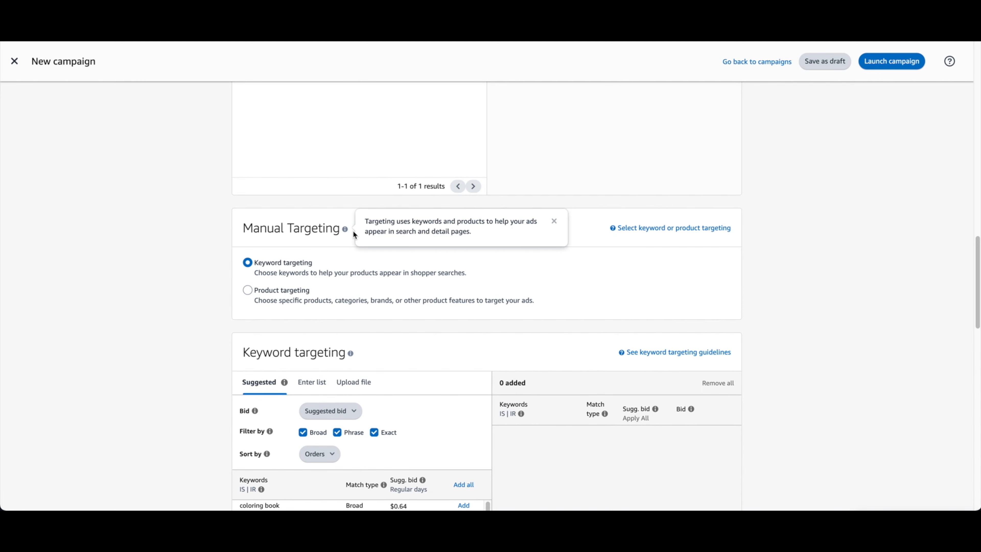
click(253, 299)
scroll(208, 294, down, 4)
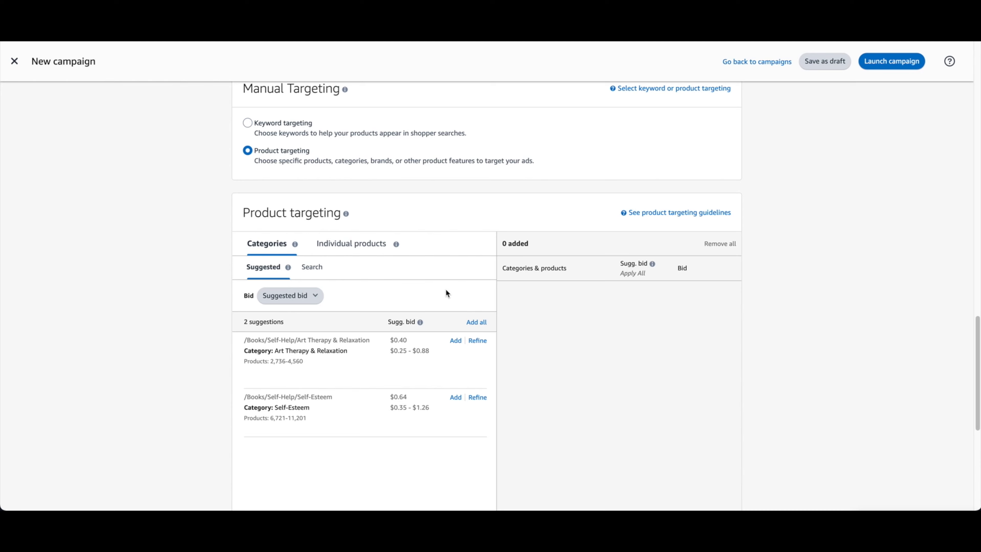
Change the category targeting bid to a custom bid of $0.10.
scroll(445, 293, down, 1)
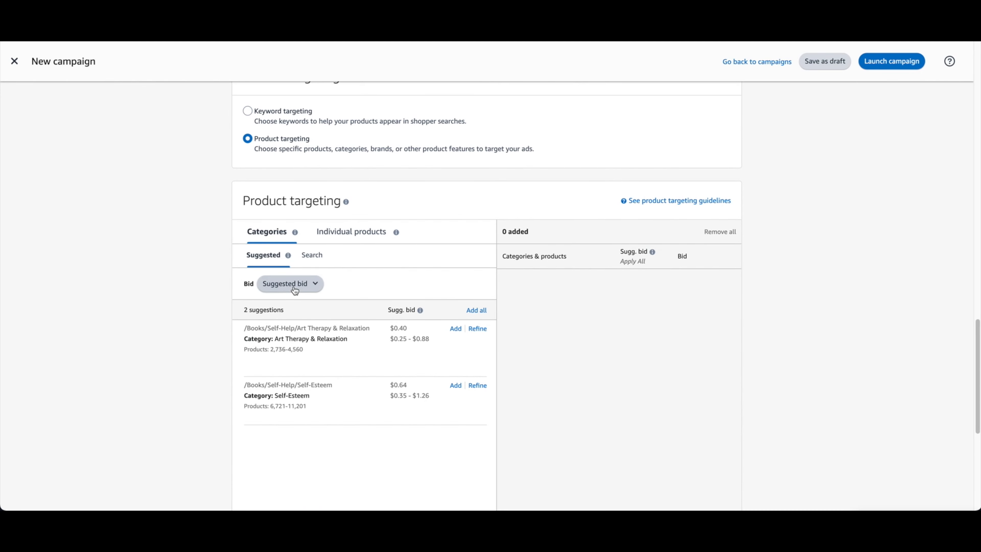
click(315, 286)
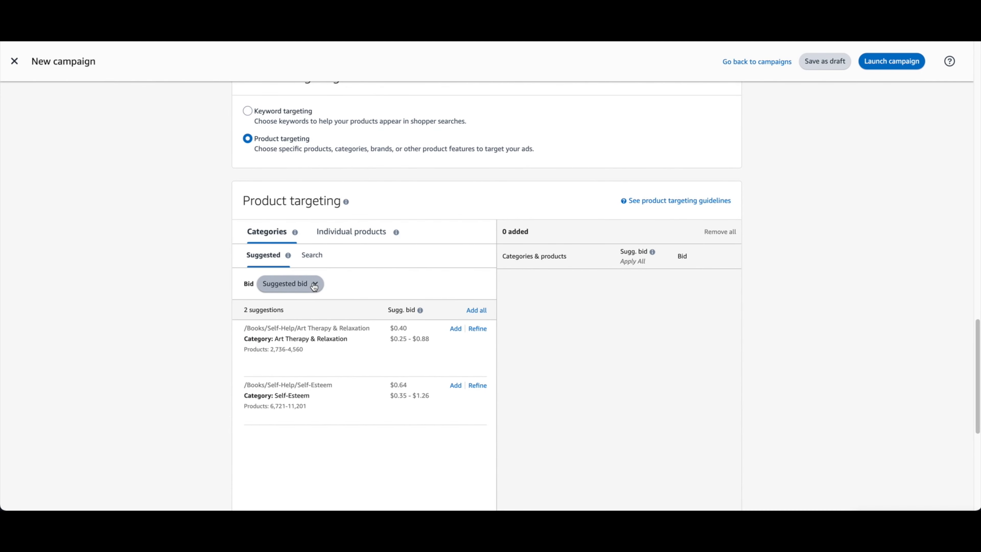
click(323, 344)
click(352, 282)
text(0.10)
click(474, 282)
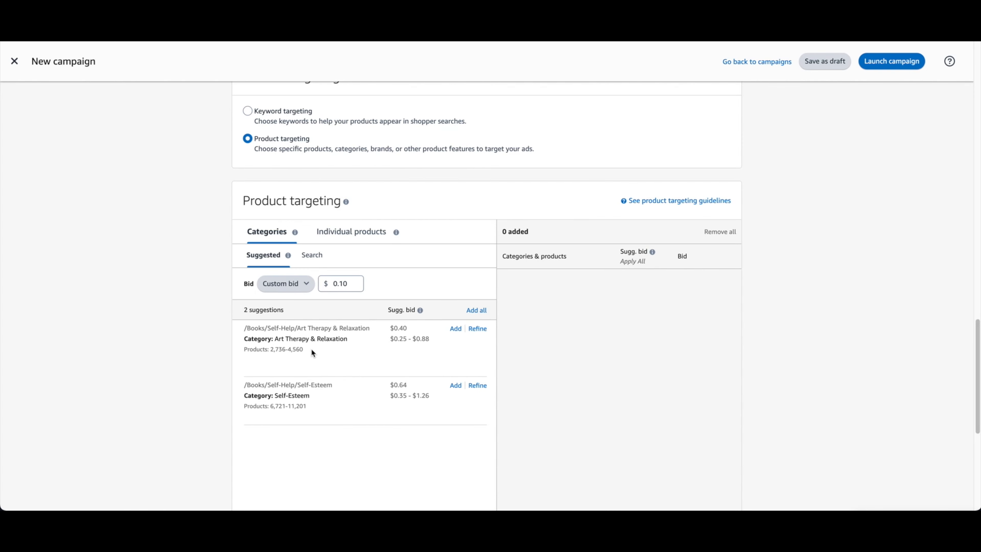
Add the suggested Art Therapy & Relaxation and Self-Esteem categories as targets.
click(456, 328)
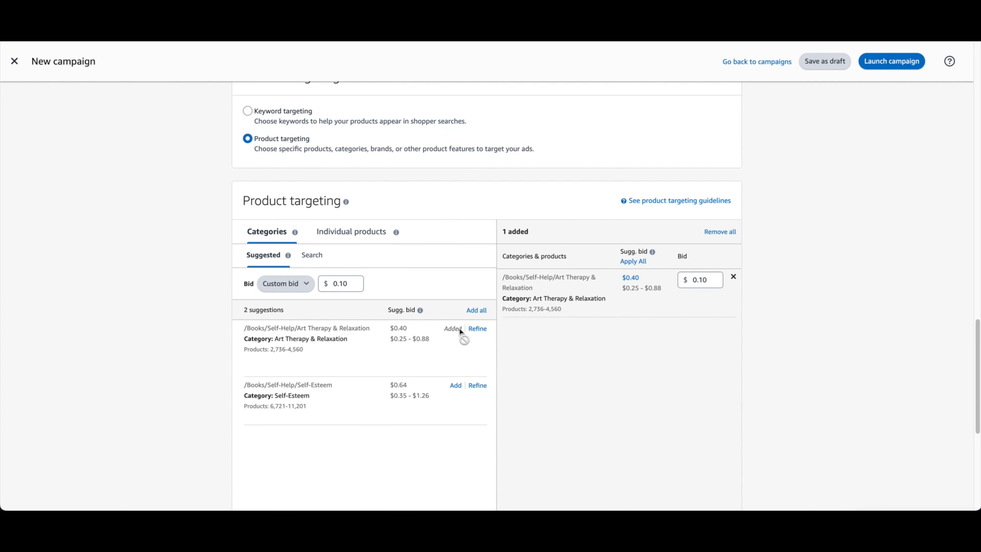
scroll(443, 359, down, 1)
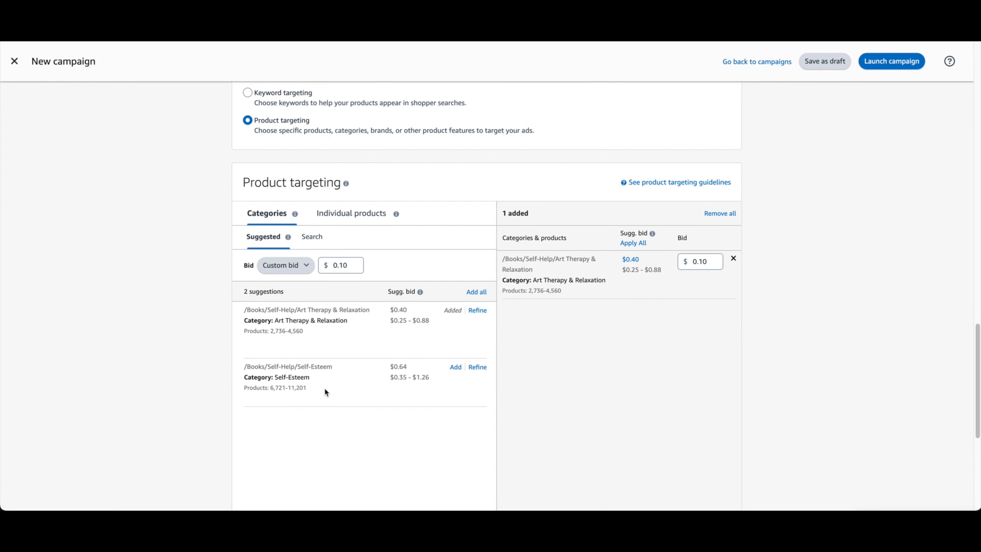
click(456, 367)
Search the categories for "coloring" and add Coloring Books for Grown-Ups and the Kindle eBooks Coloring Books category.
click(312, 237)
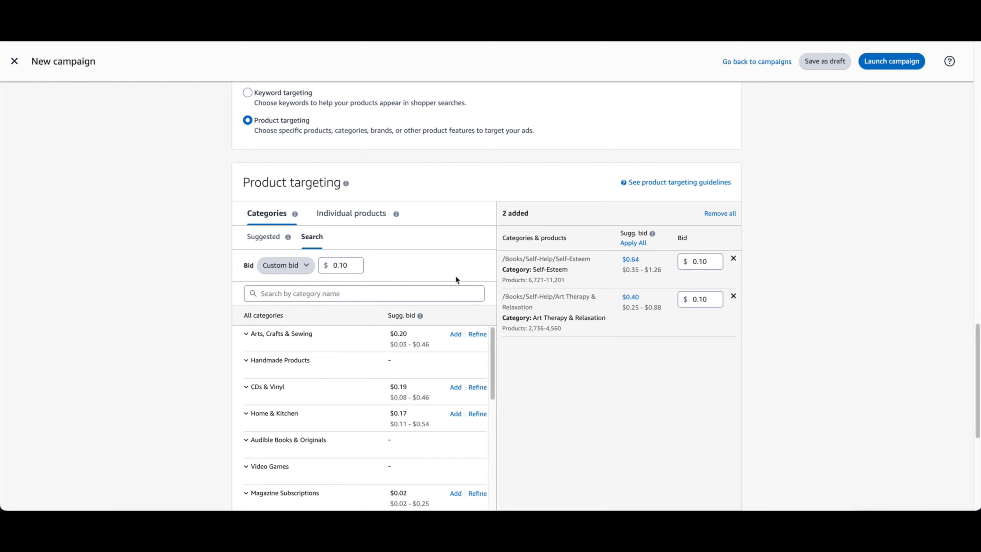
scroll(455, 279, down, 1)
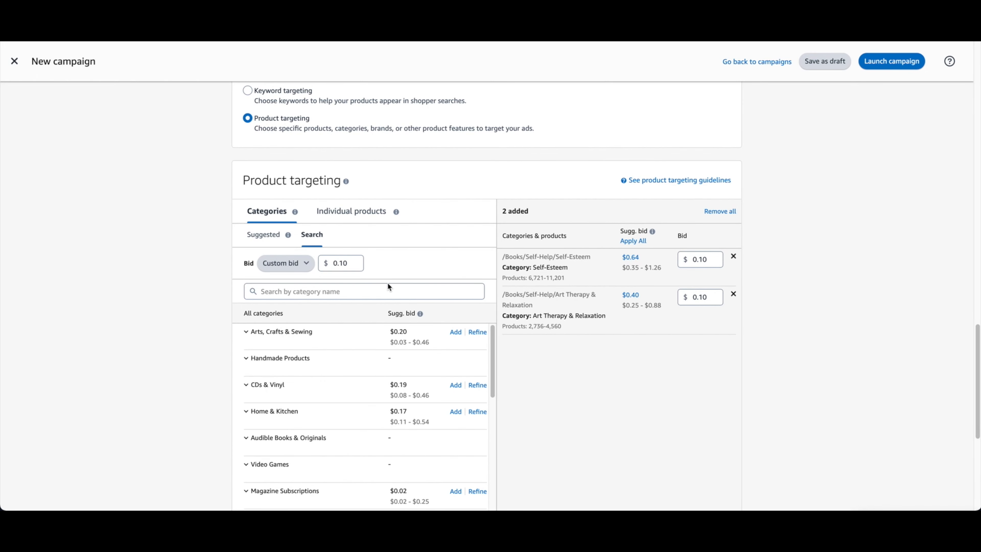
click(389, 291)
text(coloring)
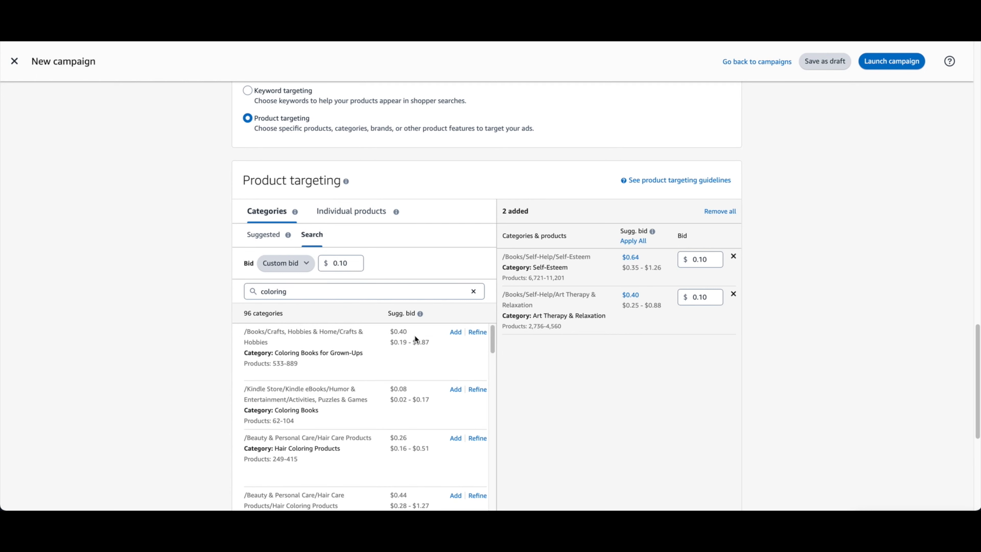
click(454, 333)
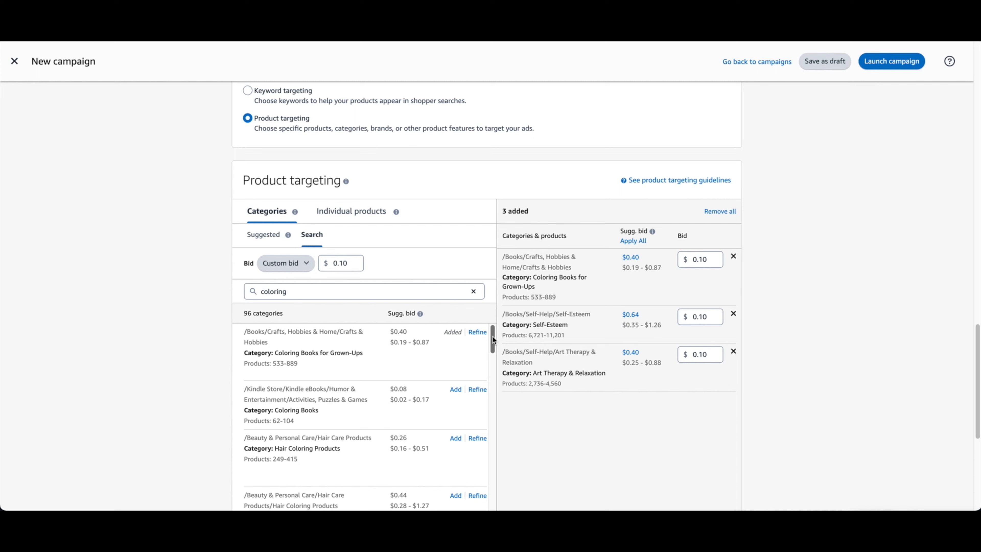
scroll(494, 340, down, 1)
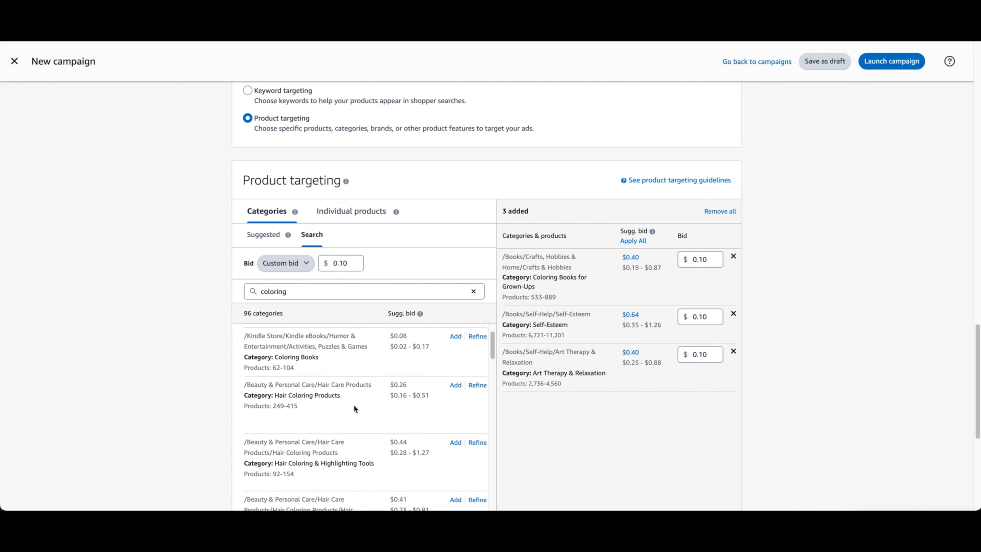
click(455, 336)
Find the Mandalas & Patterns Coloring Books for Grown-Ups category further down the results and add it as a target.
scroll(387, 360, down, 1)
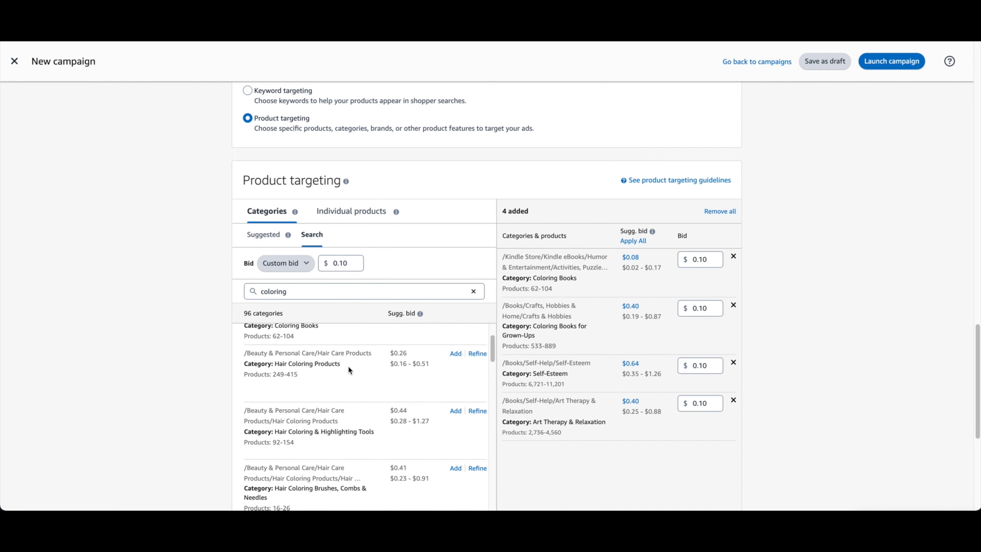
drag(494, 349, 497, 427)
scroll(398, 405, down, 1)
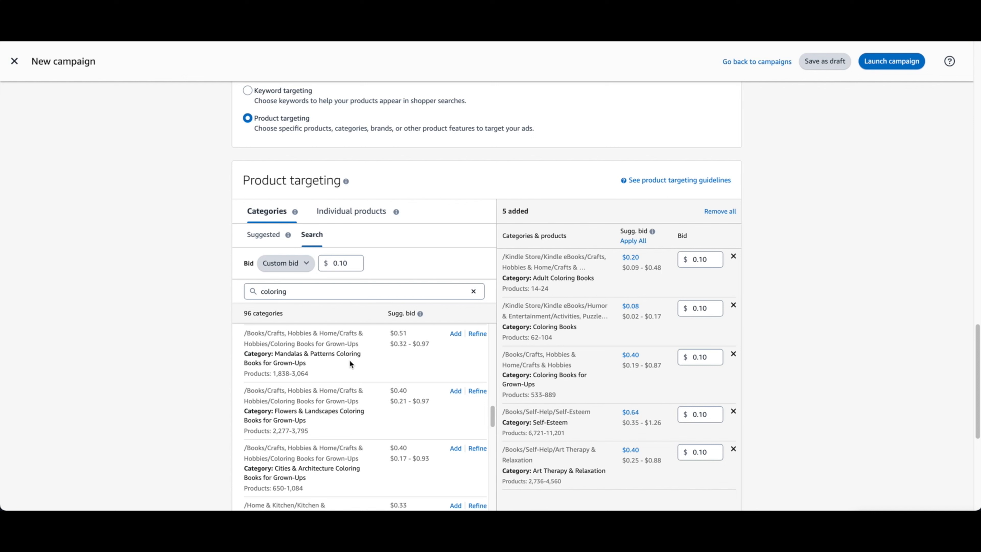
click(456, 334)
Search the individual products to target for "positive affirmation coloring book".
click(363, 215)
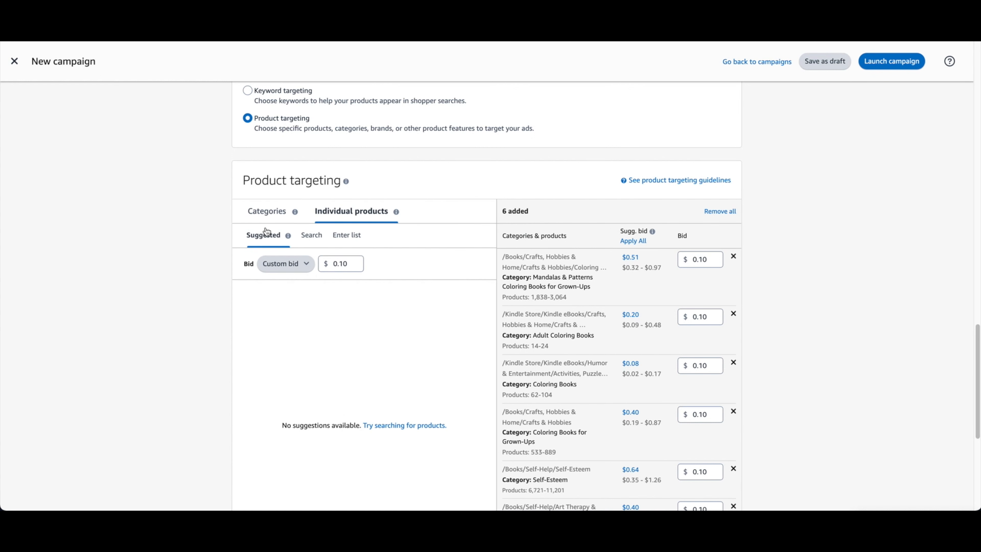
mouse_move(288, 235)
click(309, 239)
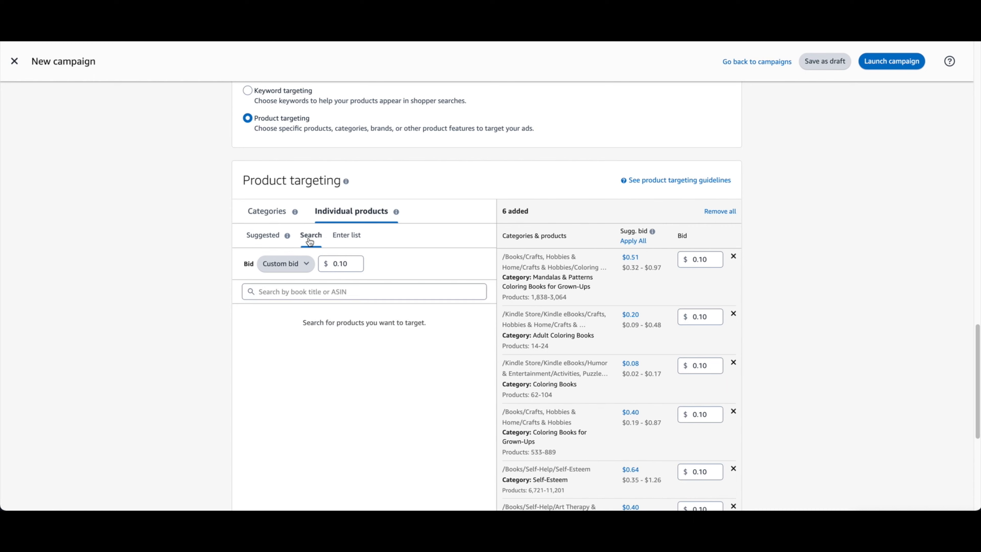
click(336, 292)
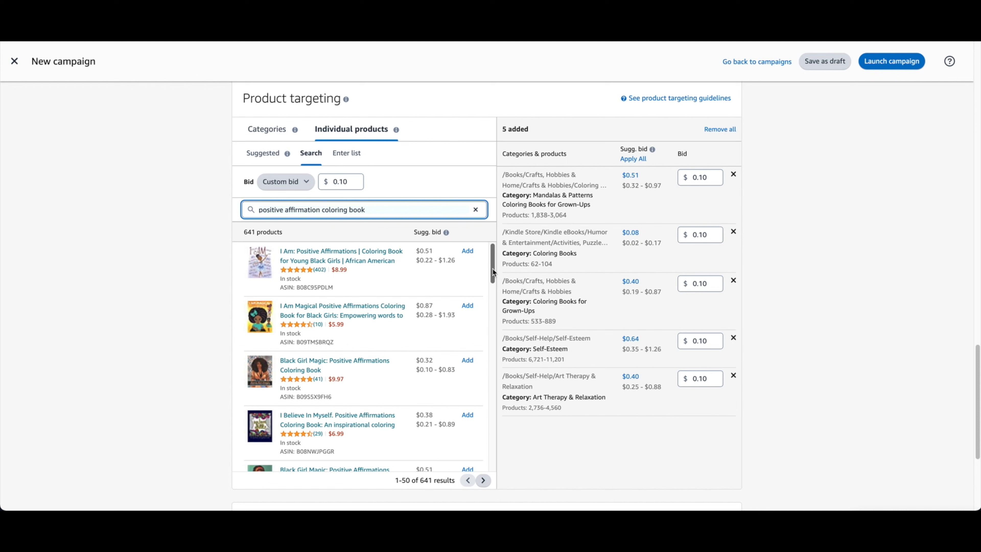
Target the products "I Believe In Myself", "Positive Affirmations Coloring Book: A Coloring Book For Mental Health" and "Do Amazing Things".
drag(493, 272, 492, 285)
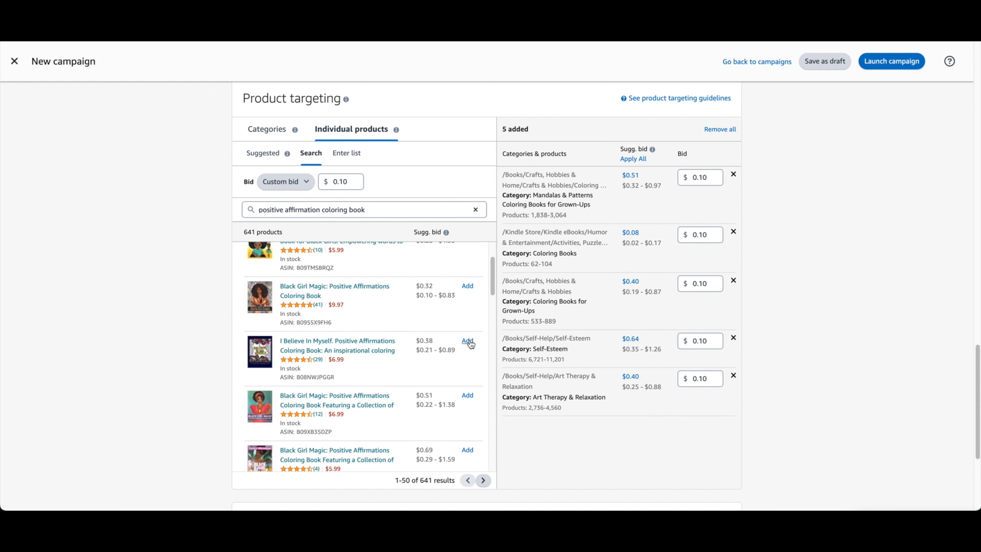
click(467, 340)
scroll(490, 307, down, 5)
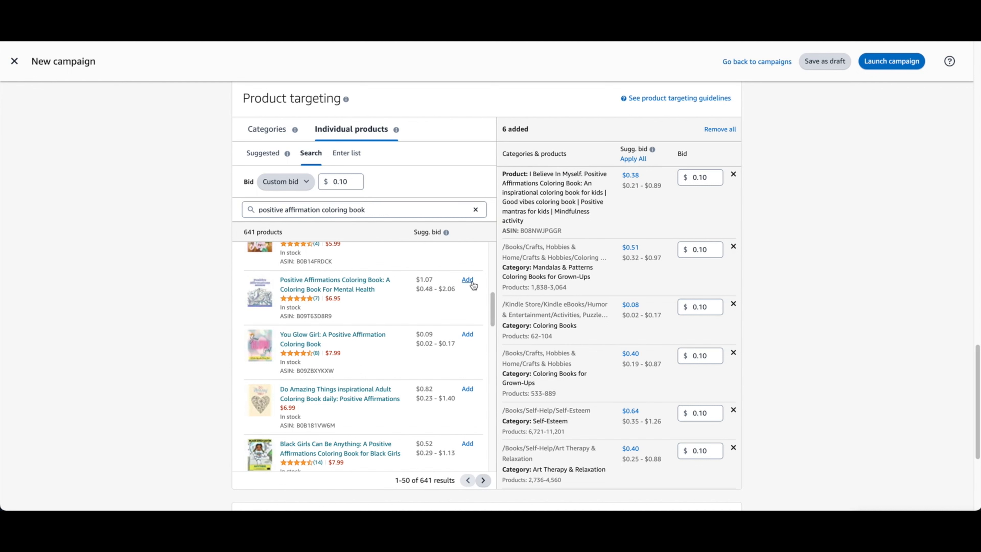
click(467, 280)
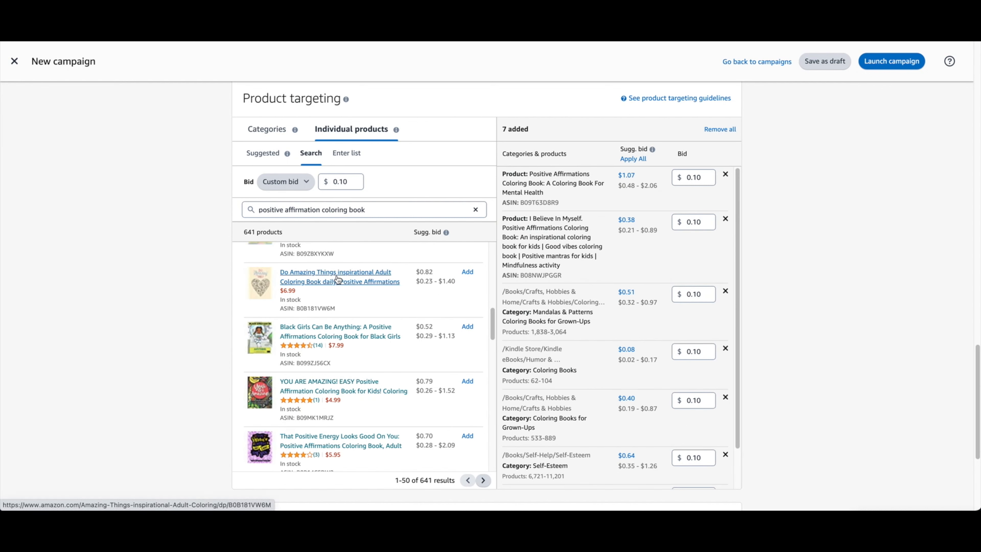
click(467, 272)
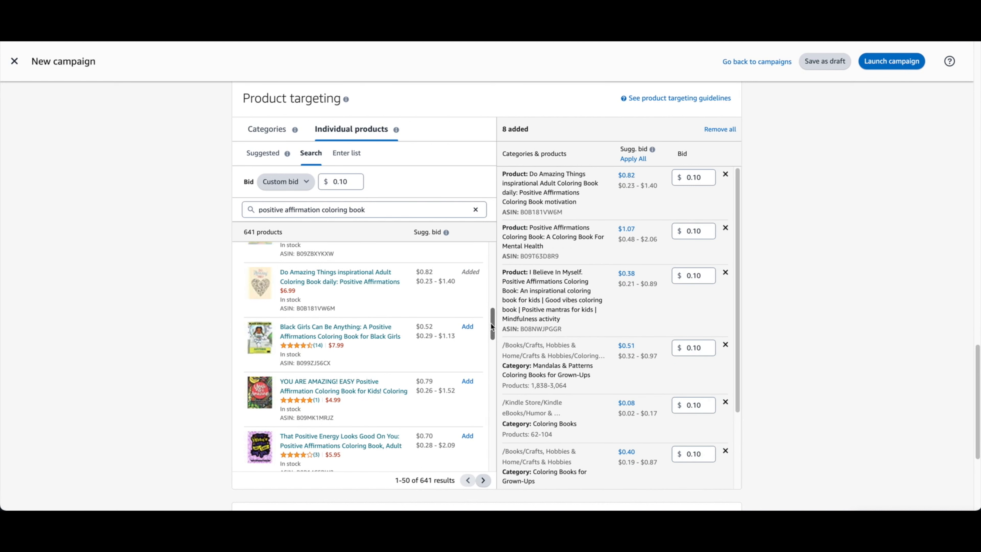
Target "That Positive Energy Looks Good On You" and "Positive Affirmations Coloring Book: An Adult Coloring Book Featuring Beautiful Designs".
scroll(491, 327, down, 2)
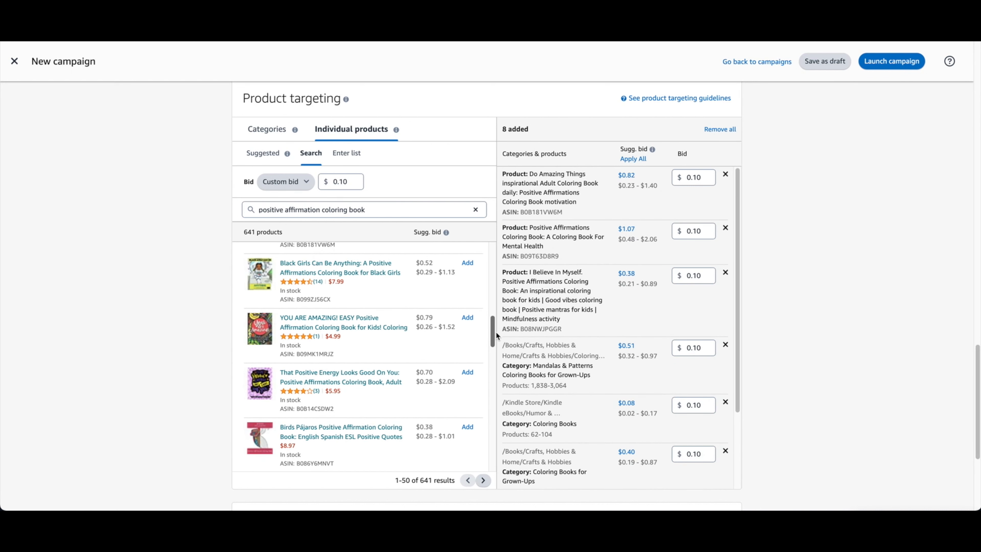
scroll(496, 332, down, 2)
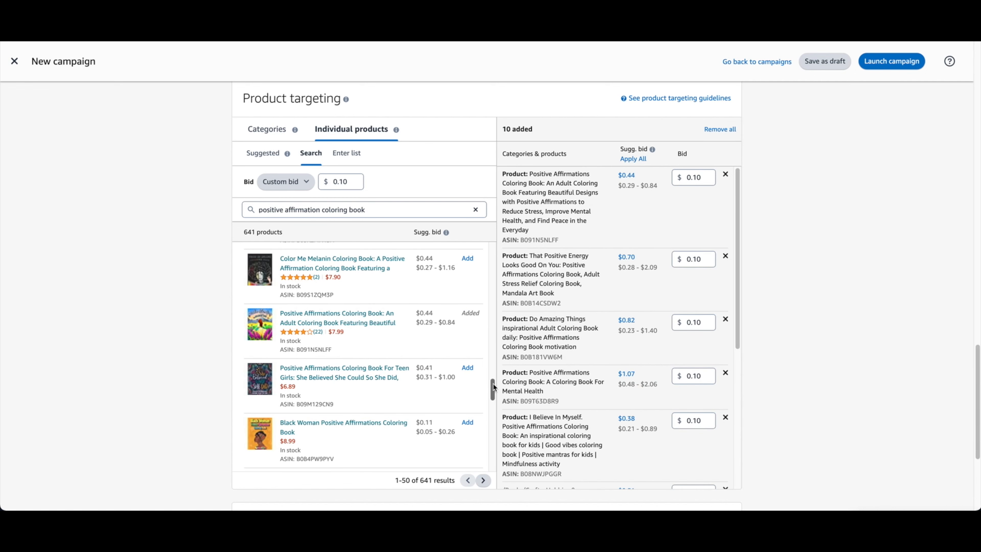
drag(494, 394, 493, 432)
Search products for "inspirational coloring book" and target "Coffee Then Color With Jesus" and "Positive Quotes: An Inspirational Coloring Book".
drag(338, 210, 177, 216)
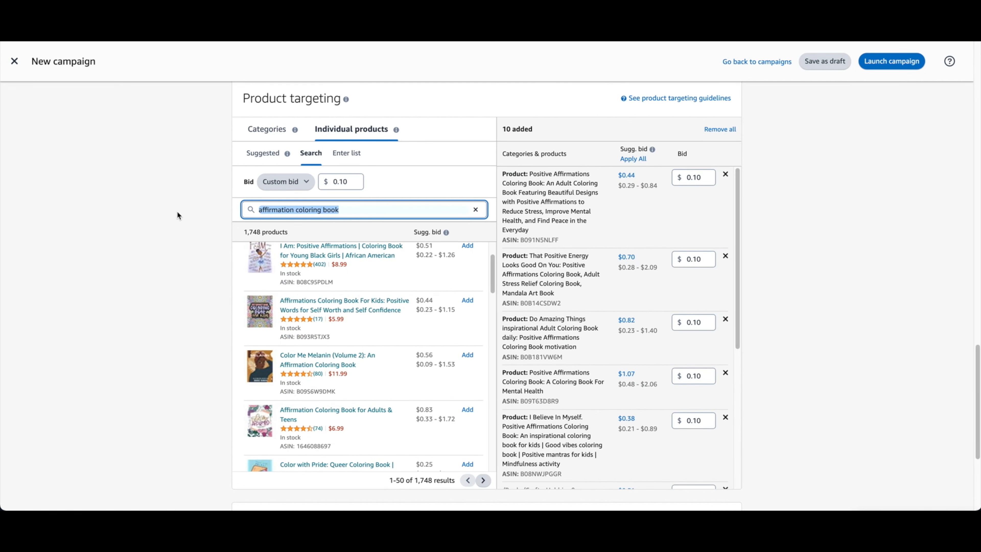
key(BackSpace)
text(inspi)
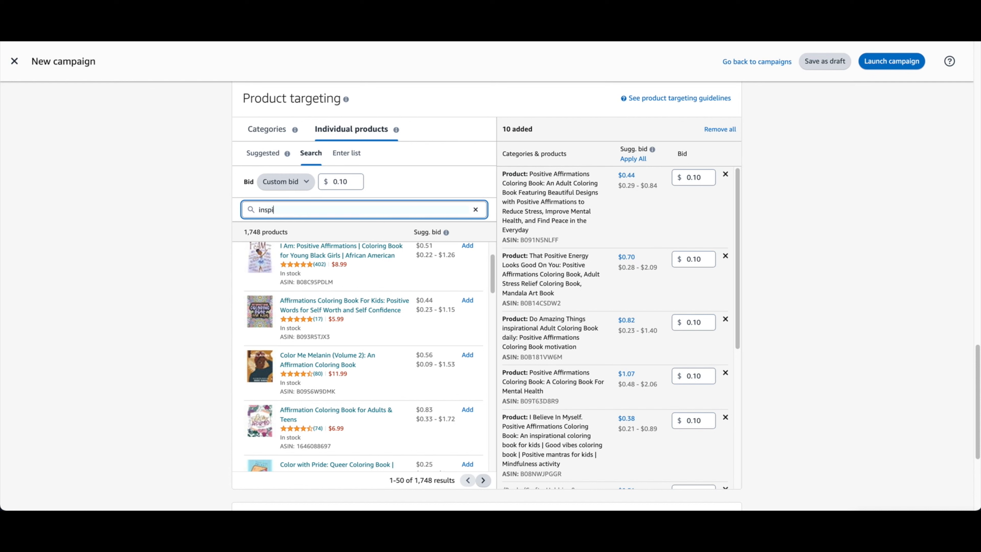
text(rational coloring book)
drag(493, 266, 494, 285)
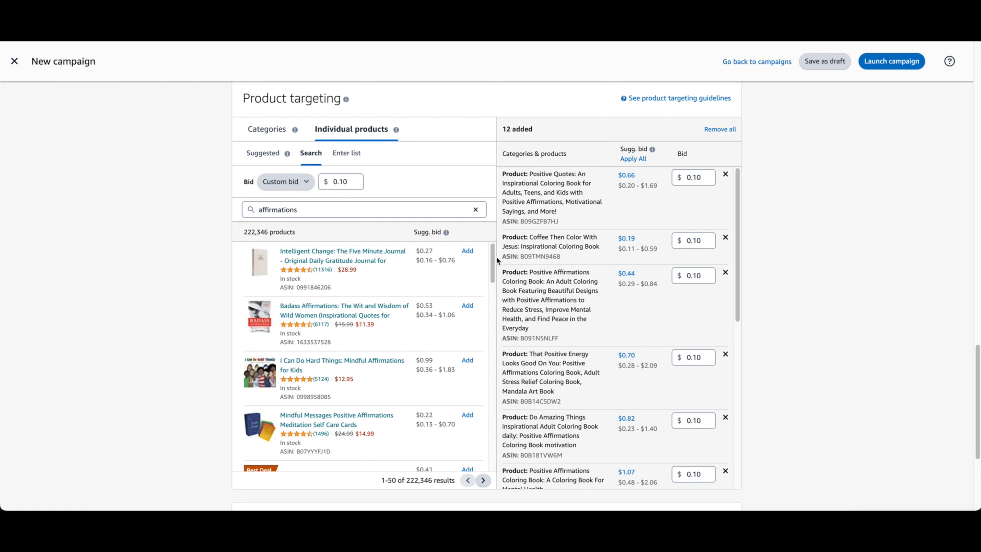
From the "affirmations" product results, target "Intelligent Change: The Five Minute Journal" and "Really Good Stuff Positive Affirmation Chips".
click(467, 251)
scroll(492, 263, down, 1)
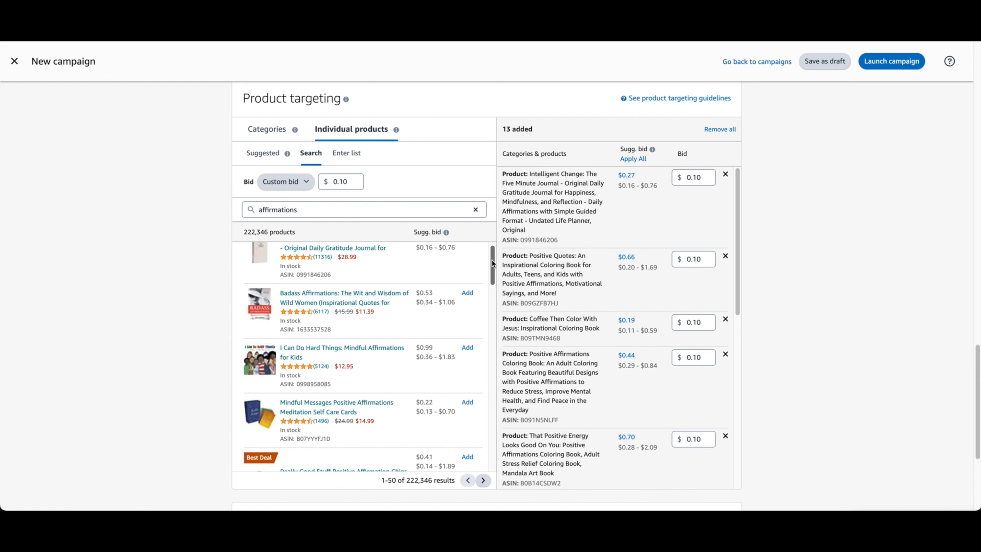
scroll(492, 263, down, 5)
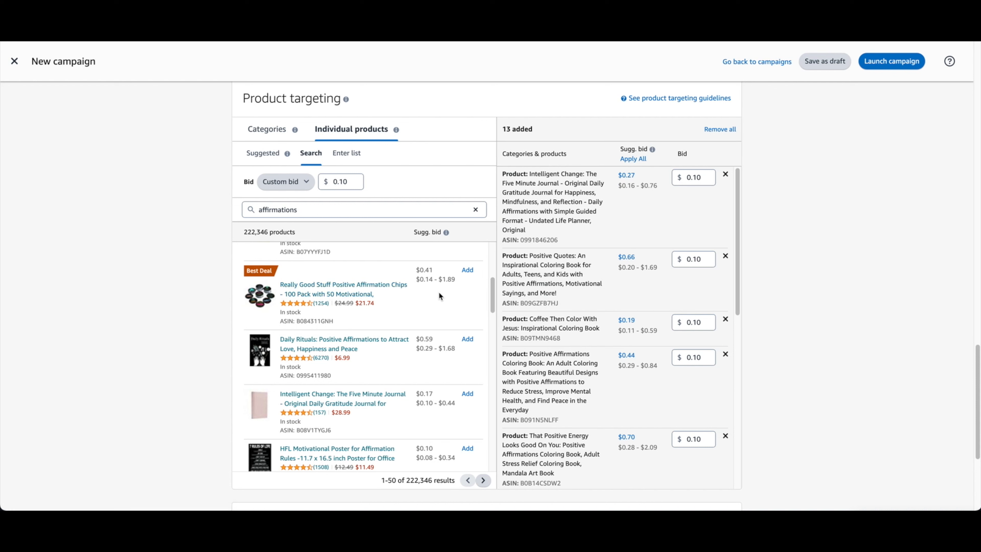
click(468, 270)
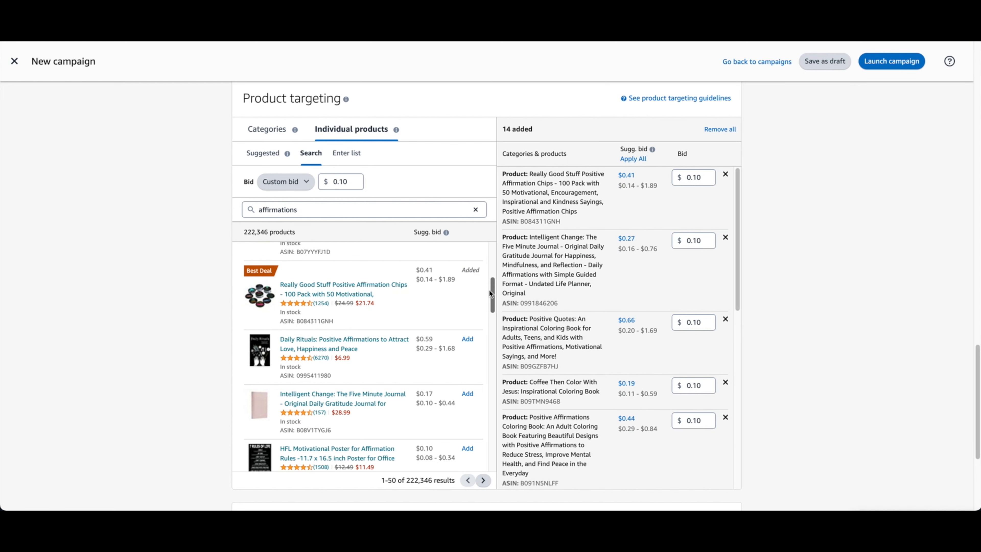
From the "affirmations" product results, target "13 Pieces Industrial Chic Bulletin Board Posters".
scroll(445, 301, down, 5)
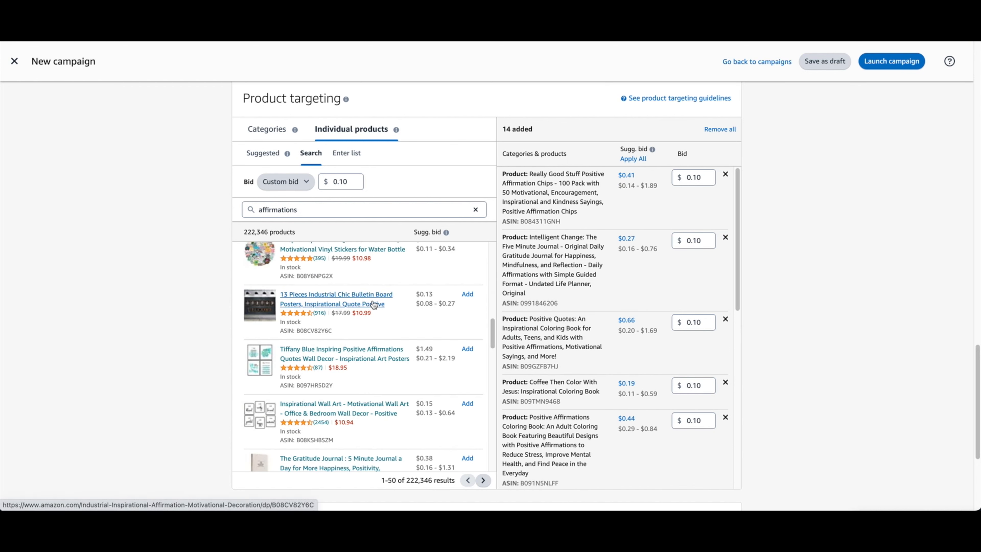
click(467, 295)
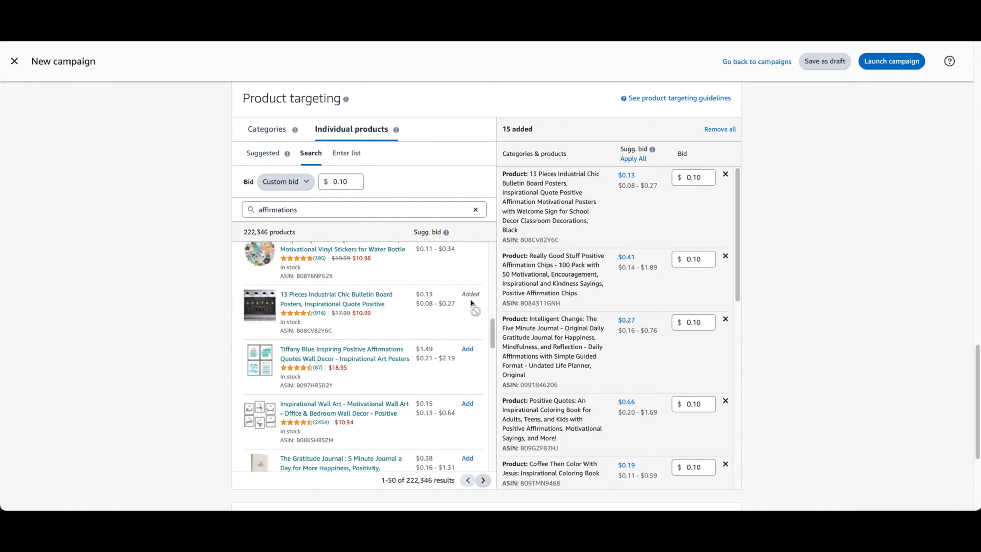
scroll(470, 310, down, 3)
scroll(472, 320, down, 2)
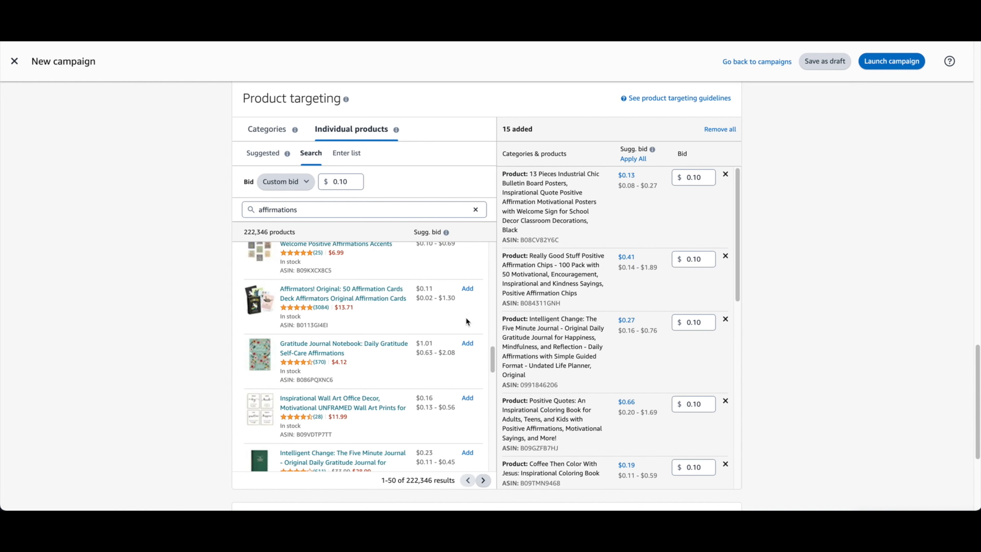
scroll(452, 306, down, 3)
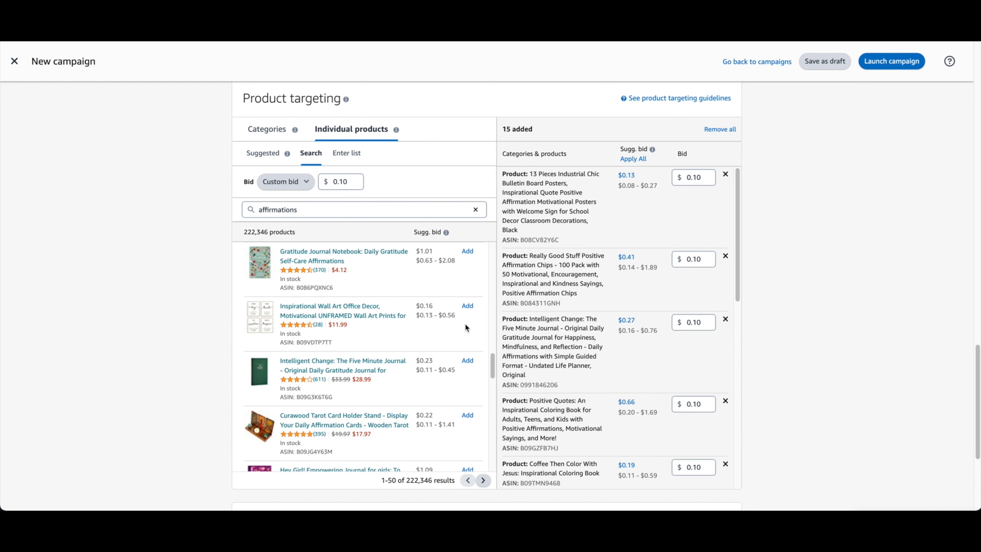
scroll(488, 371, down, 5)
Search products for "affirmation mugs" and target "Mama Positive Affirmations Mug" and "Inspirational Coffee & Tea Mugs – MAKE IT HAPPEN".
click(314, 210)
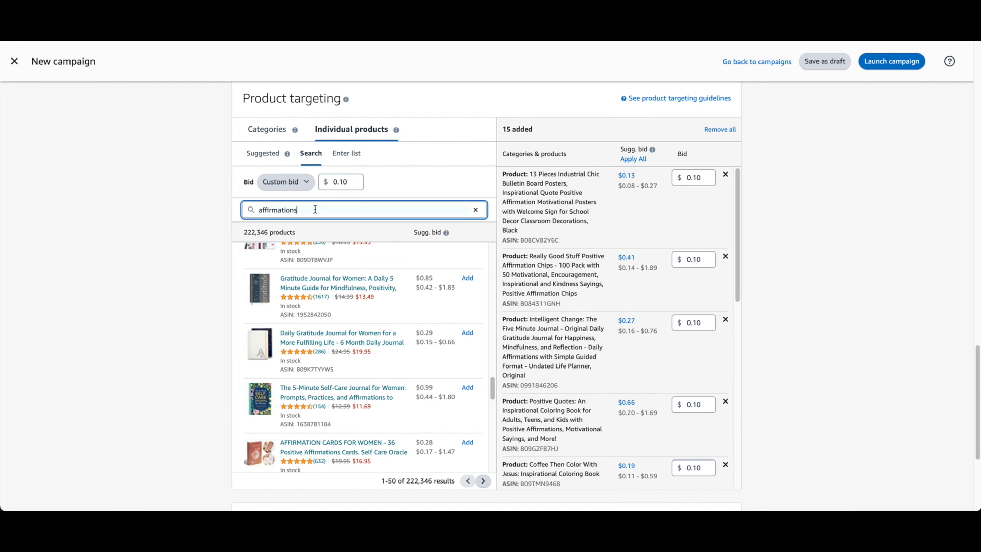
text(mugs)
key(Return)
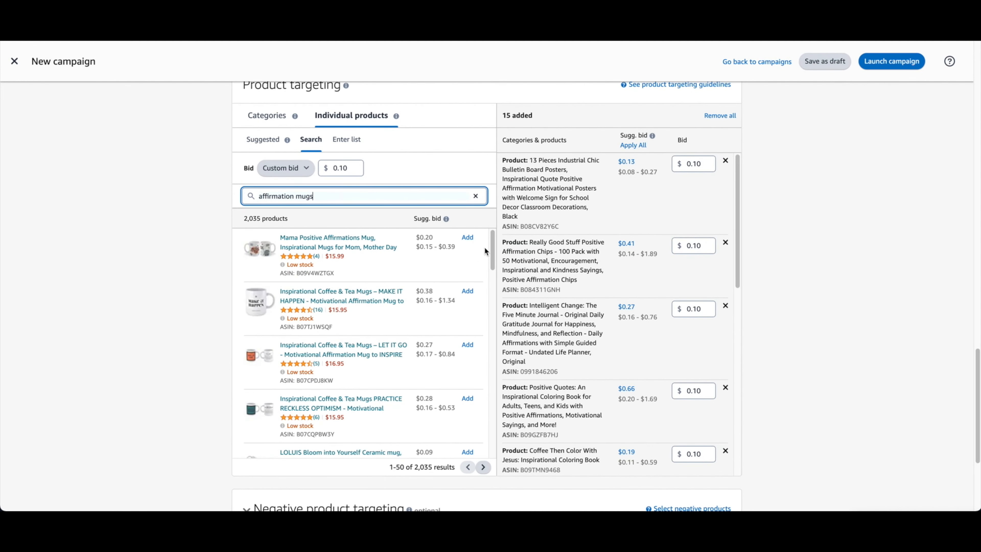
drag(493, 244, 493, 243)
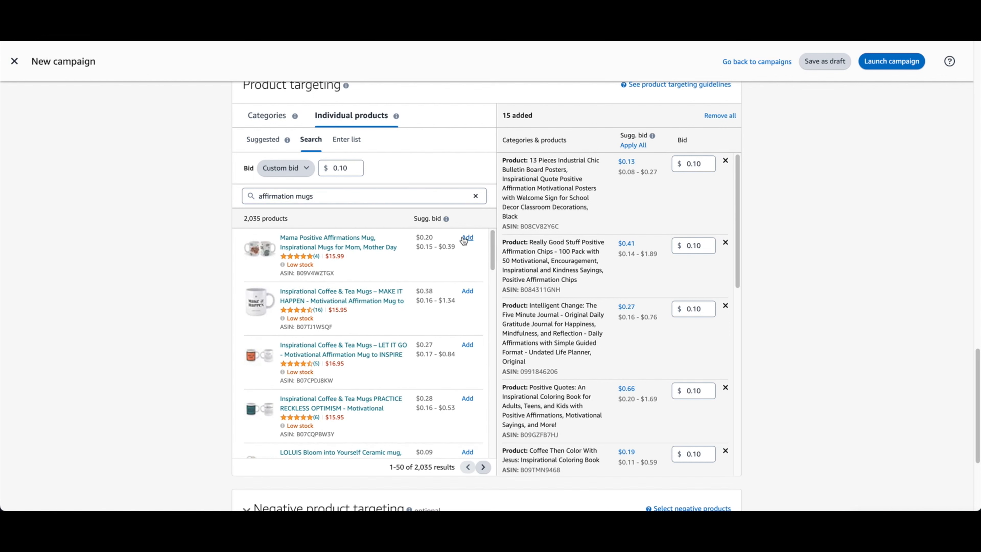
click(465, 237)
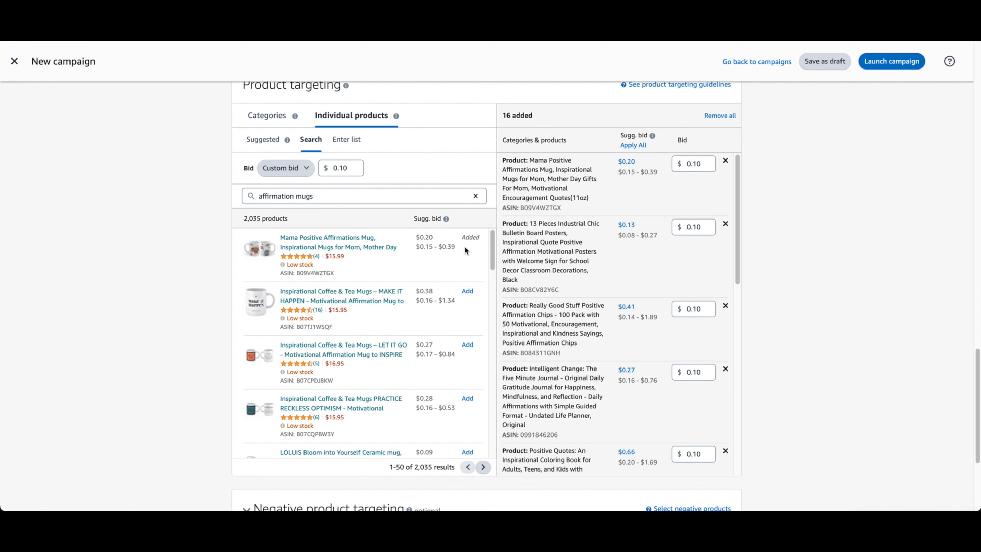
click(466, 292)
Target the "LET IT GO" and "PRACTICE RECKLESS OPTIMISM" Inspirational Coffee & Tea Mugs.
scroll(487, 275, down, 2)
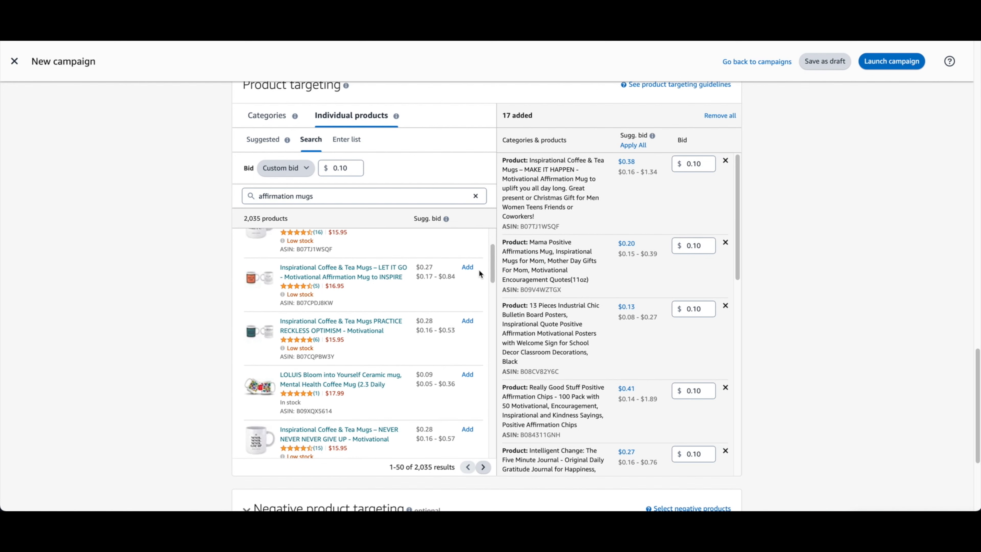
click(468, 267)
click(468, 320)
Target "Positive Affirmation Mug - I am Loved Blessed Flourishing" from the "affirmation mugs" results.
scroll(495, 286, down, 2)
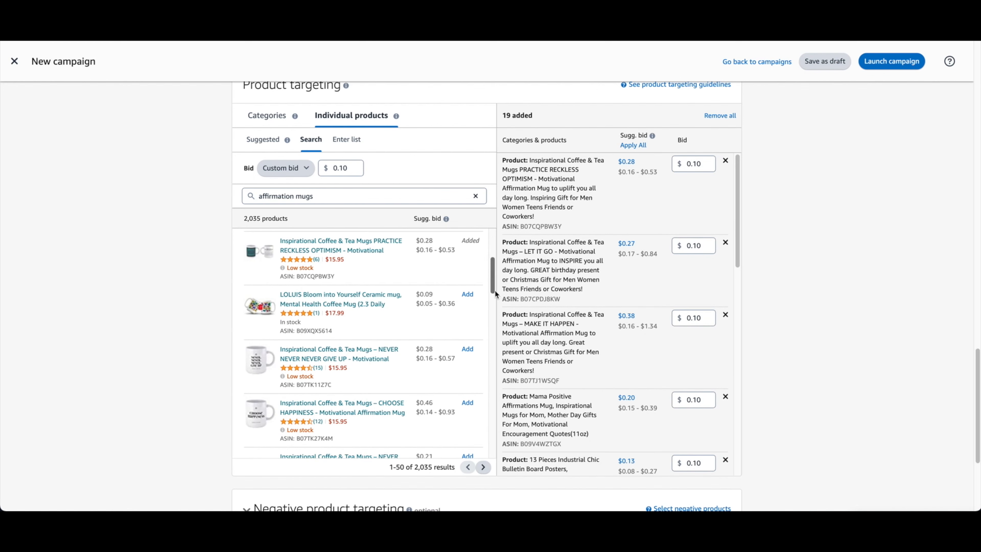
scroll(491, 273, down, 1)
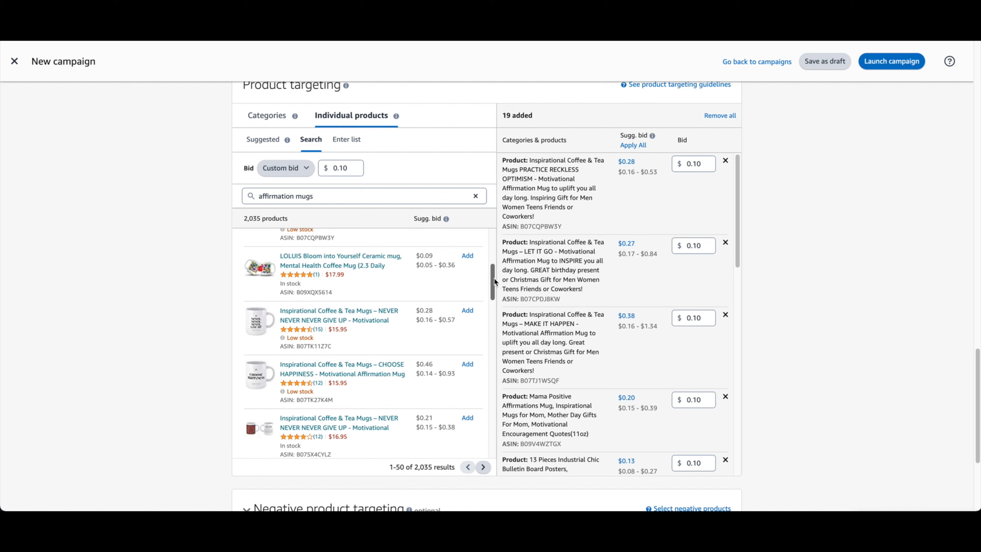
drag(494, 281, 496, 296)
drag(493, 298, 494, 322)
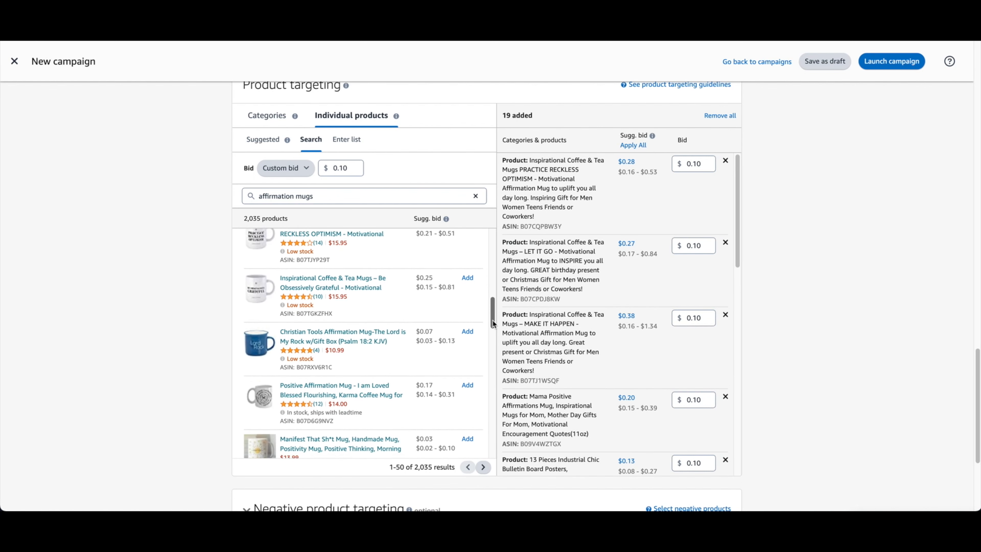
drag(493, 323, 494, 326)
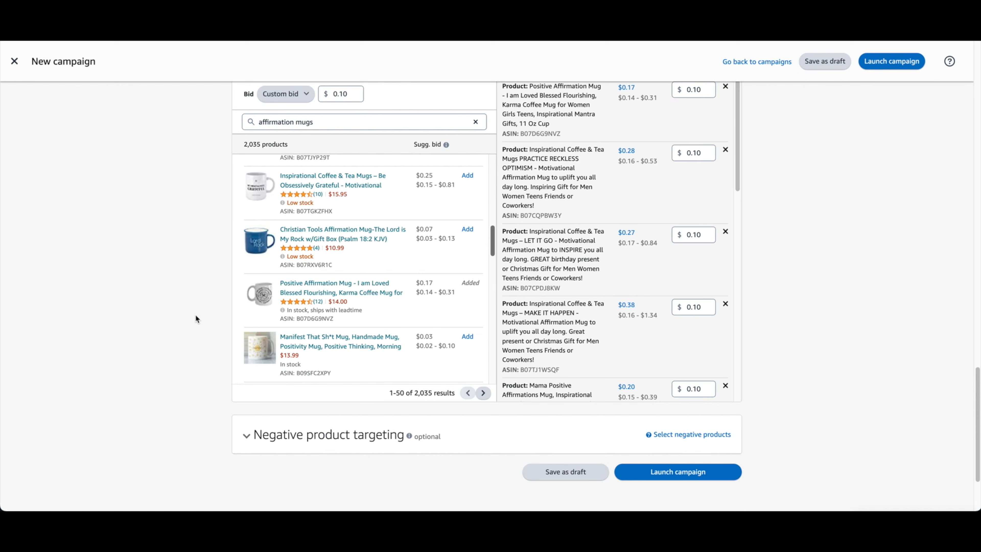
scroll(199, 318, down, 3)
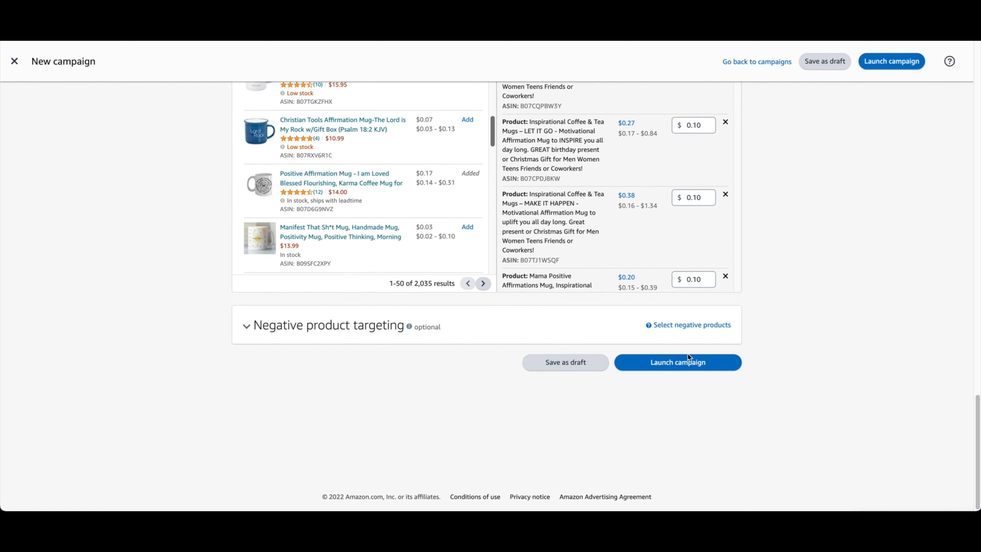